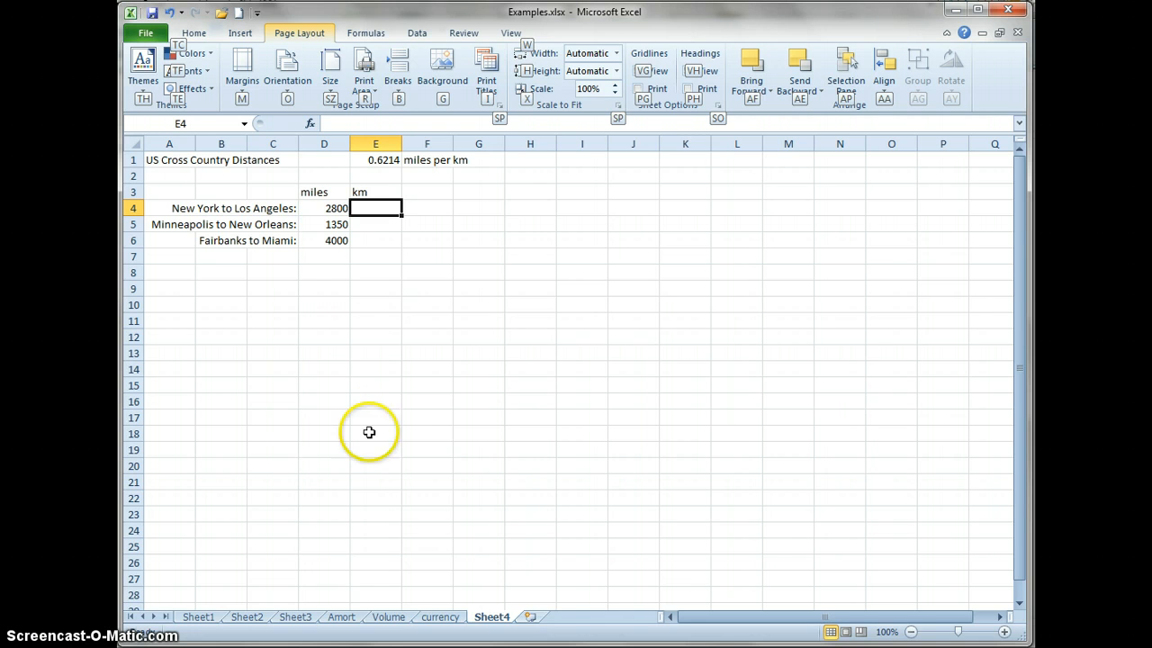
Step: Enter the formula =D4/$E$1 in cell E4 to convert miles to kilometres and fill it down through E6
{"action": "left_click", "coordinate": [315, 207]}
{"action": "left_click", "coordinate": [366, 206]}
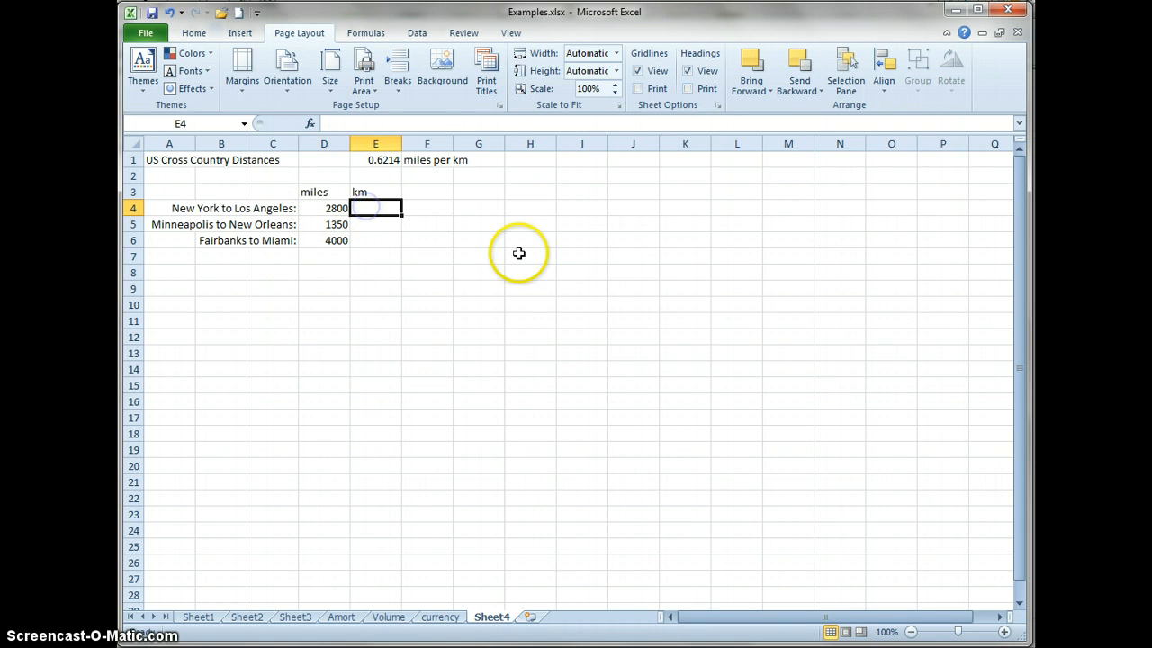
{"action": "type", "text": "="}
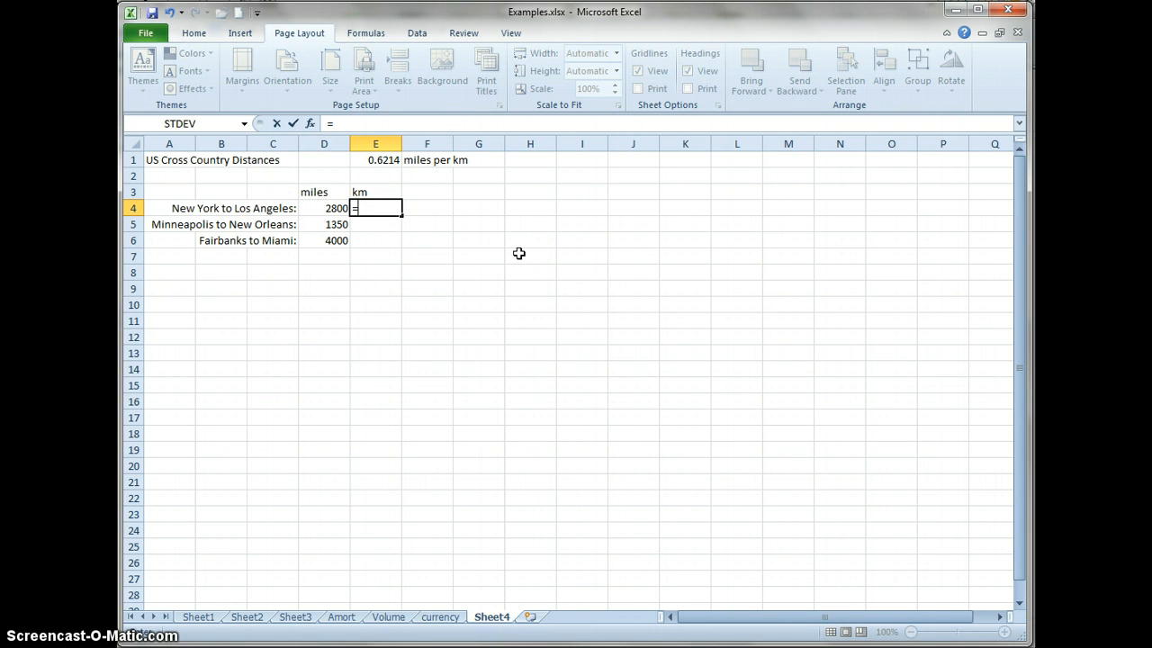
{"action": "left_click", "coordinate": [330, 209]}
{"action": "type", "text": "/"}
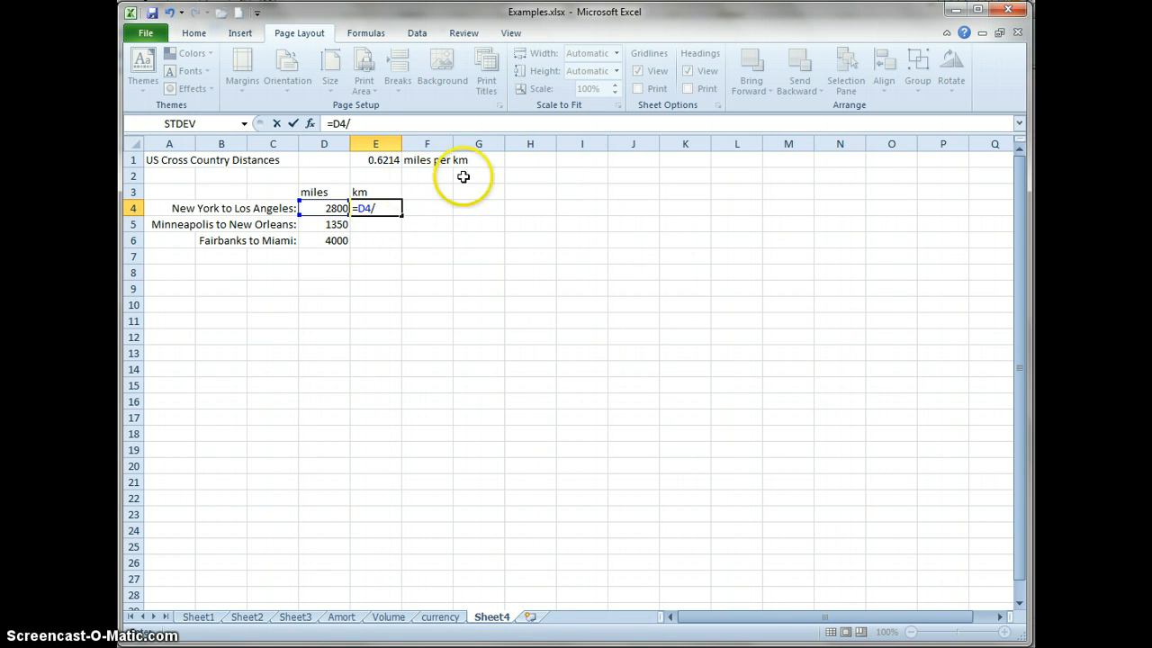
{"action": "left_click", "coordinate": [383, 160]}
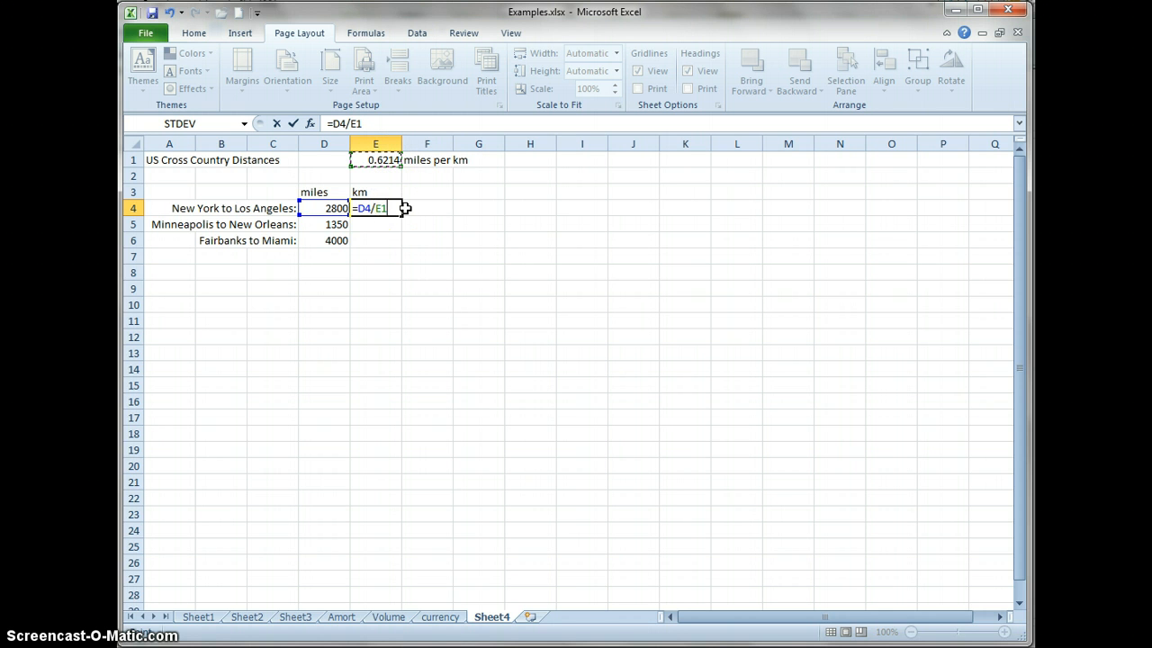
{"action": "key", "text": "F4"}
{"action": "key", "text": "Return"}
{"action": "left_click", "coordinate": [396, 208]}
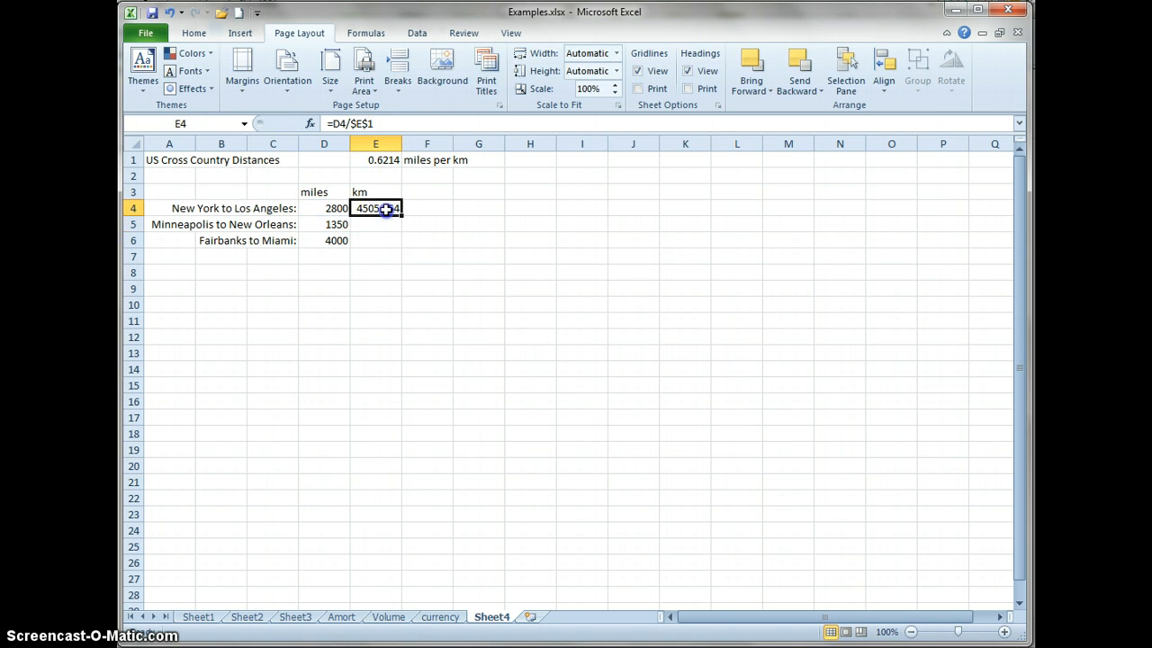
{"action": "left_click_drag", "start_coordinate": [401, 216], "coordinate": [399, 243]}
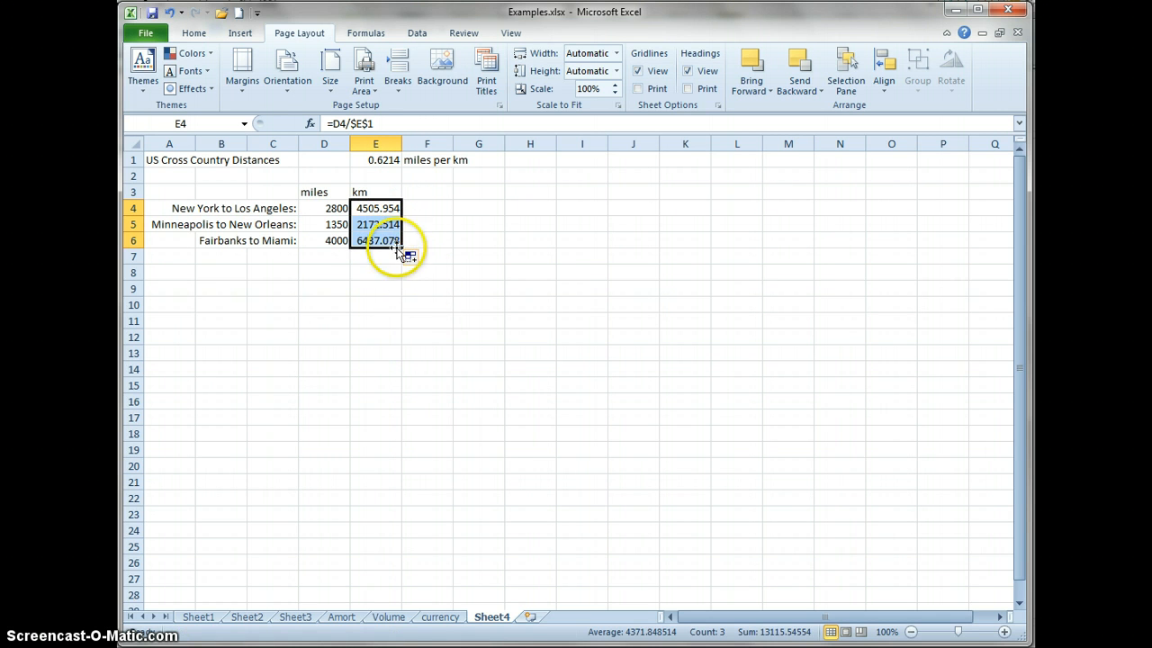
Step: Format the New York to Los Angeles kilometre value in E4 to show no decimal places
{"action": "left_click", "coordinate": [378, 210]}
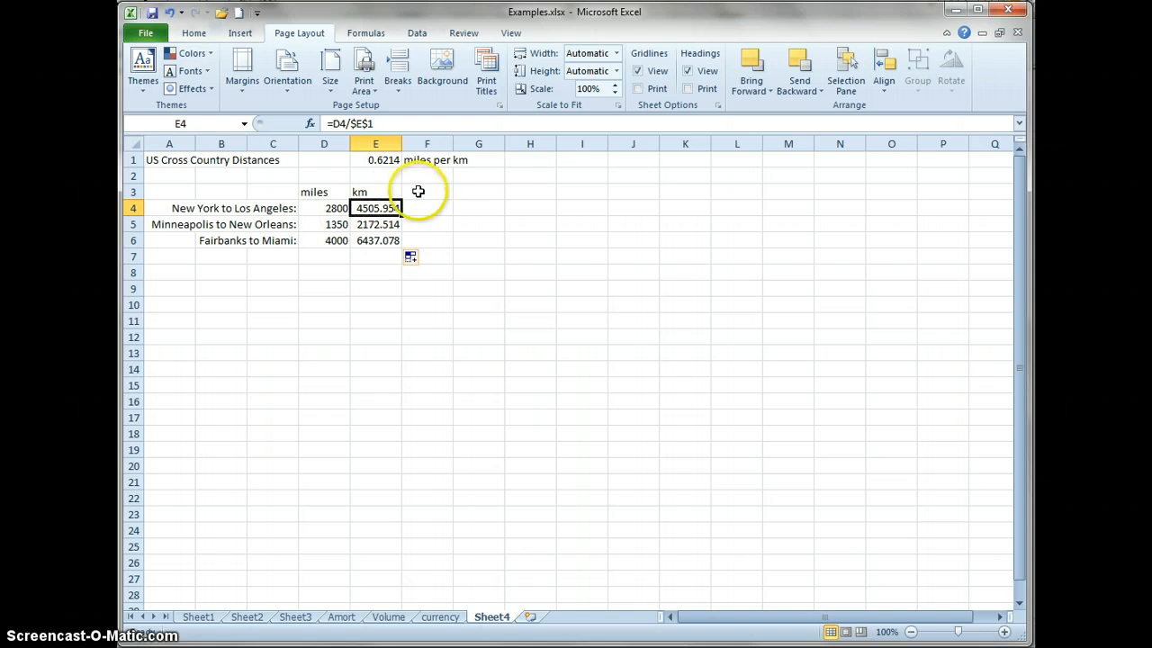
{"action": "left_click", "coordinate": [194, 33]}
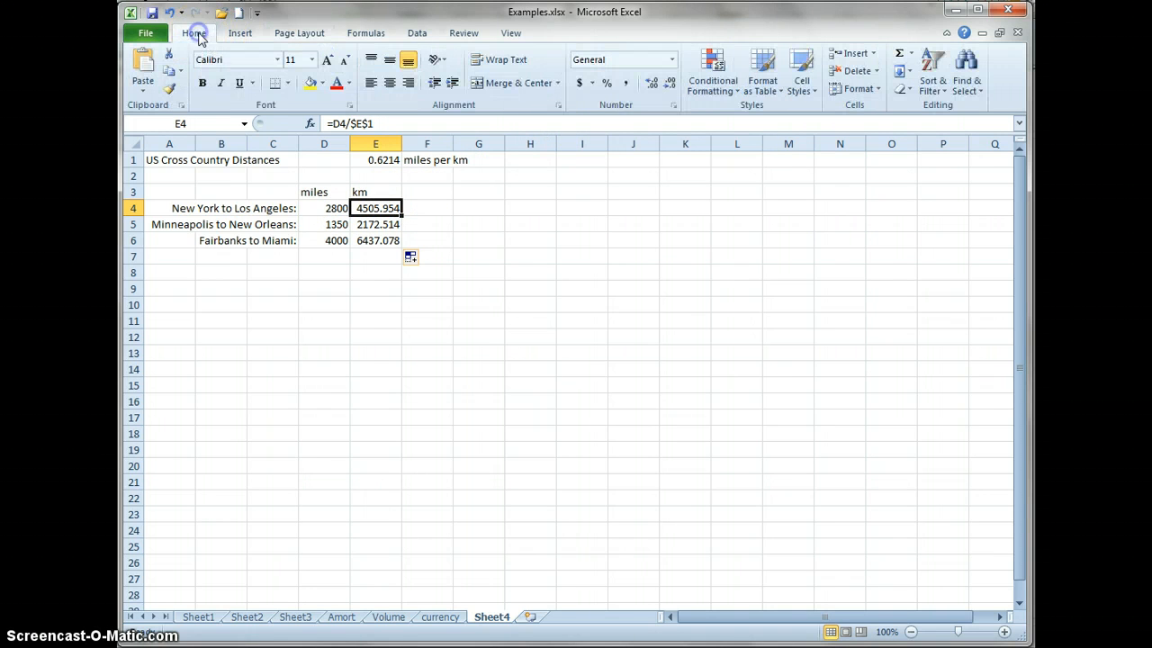
{"action": "left_click", "coordinate": [670, 87]}
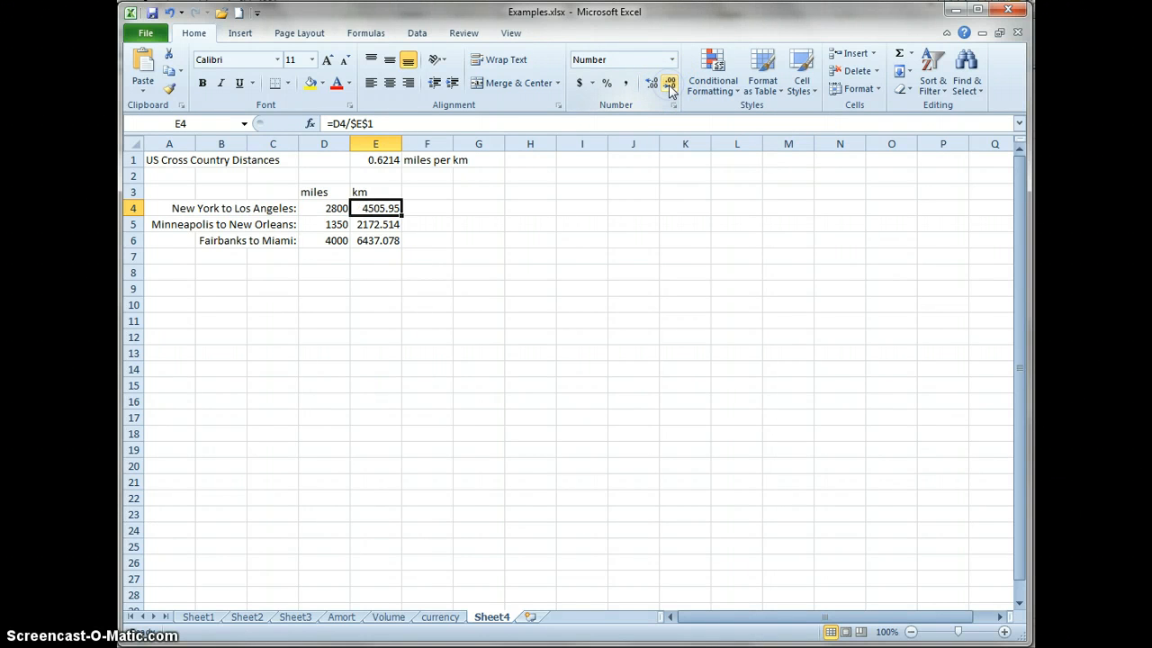
{"action": "left_click", "coordinate": [669, 86]}
{"action": "left_click", "coordinate": [670, 87]}
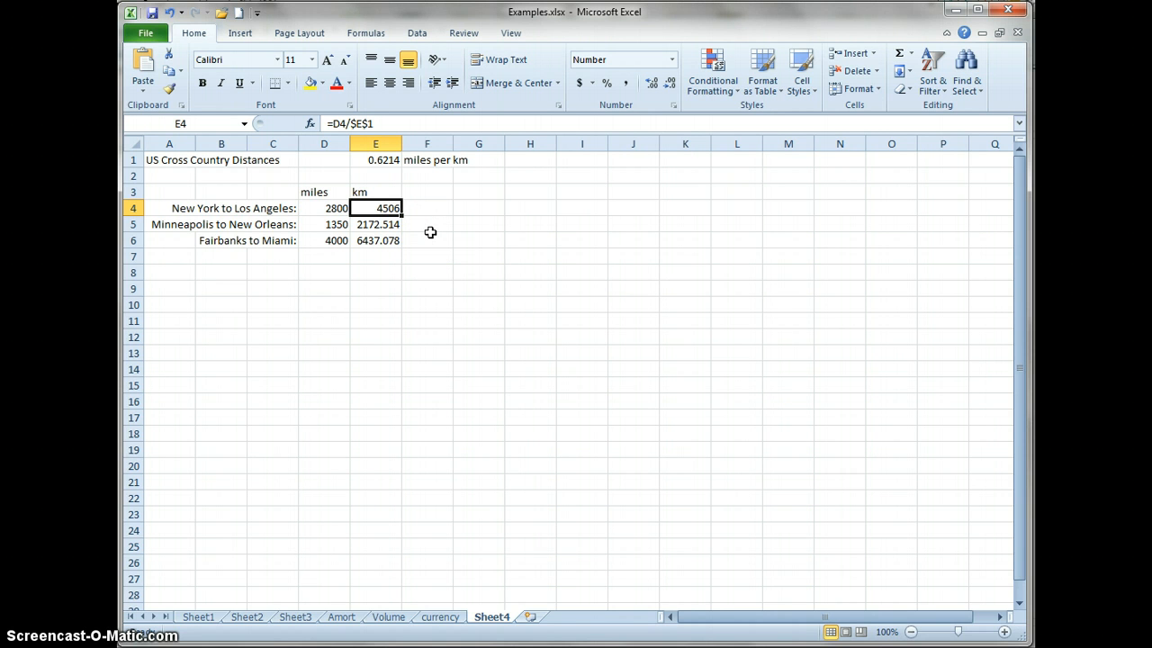
Step: Enter =ROUND(E6,2) in cell B9 to round the Fairbanks to Miami kilometre distance to two decimals
{"action": "left_click", "coordinate": [213, 288]}
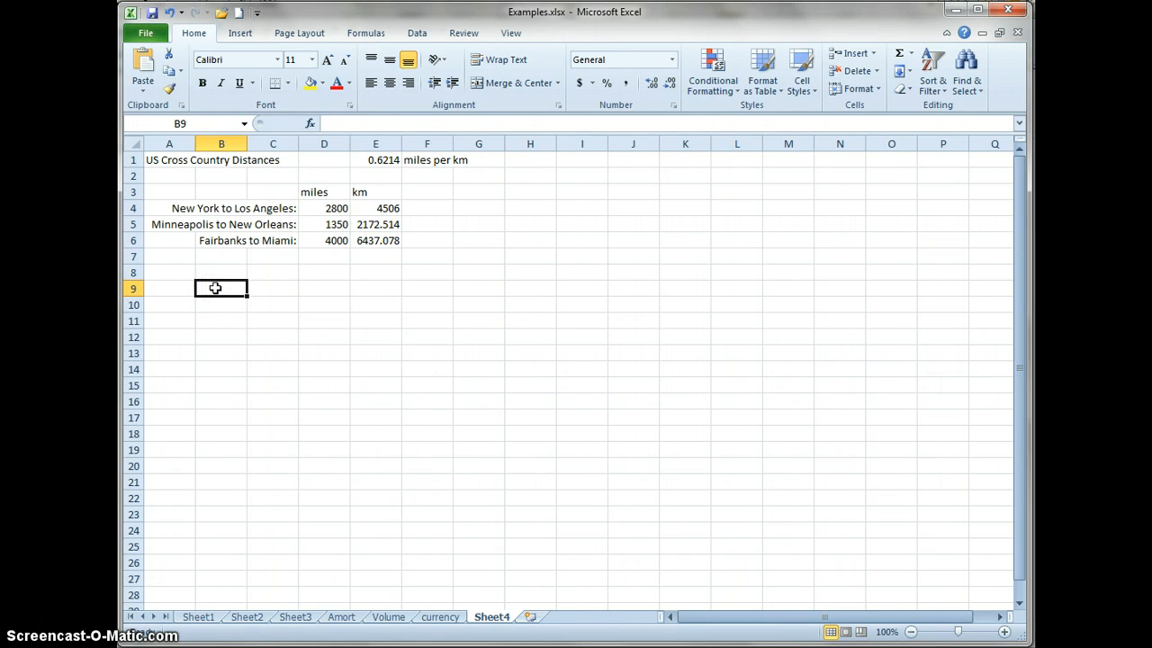
{"action": "type", "text": "="}
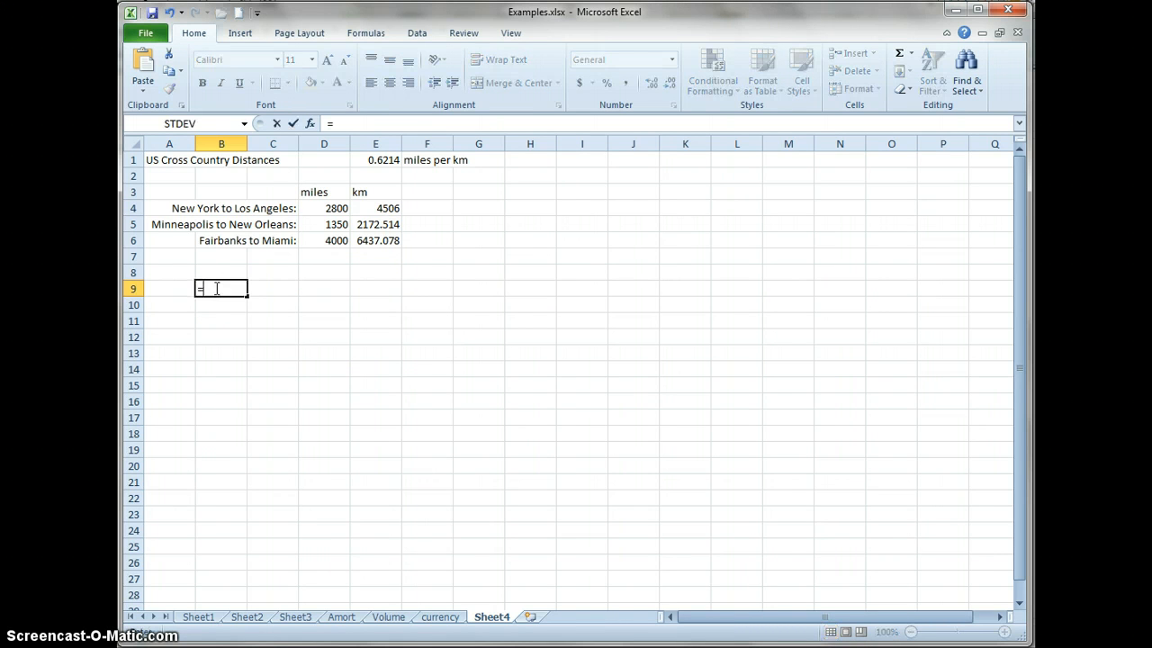
{"action": "type", "text": "roun"}
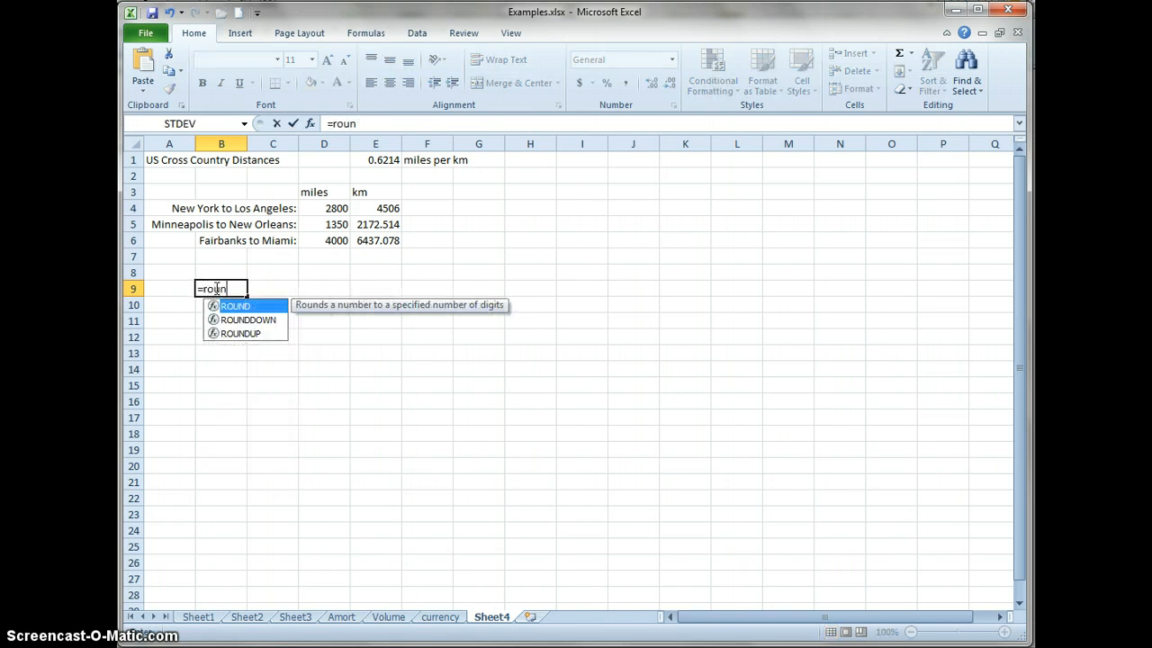
{"action": "key", "text": "Tab"}
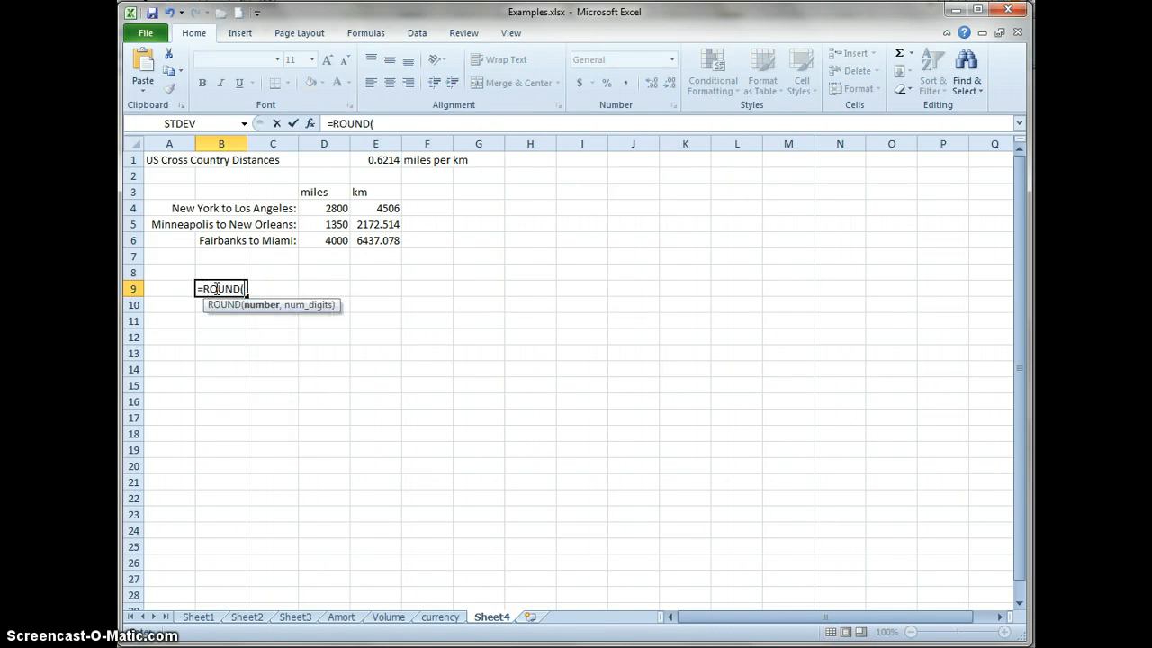
{"action": "left_click", "coordinate": [374, 241]}
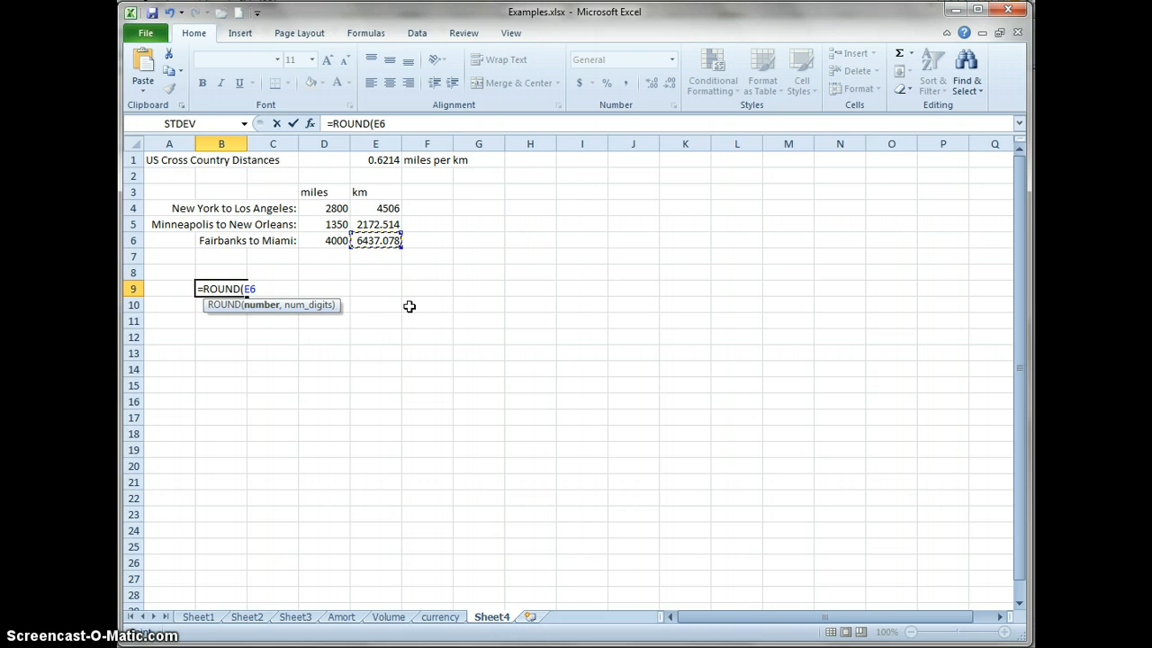
{"action": "type", "text": ",2)"}
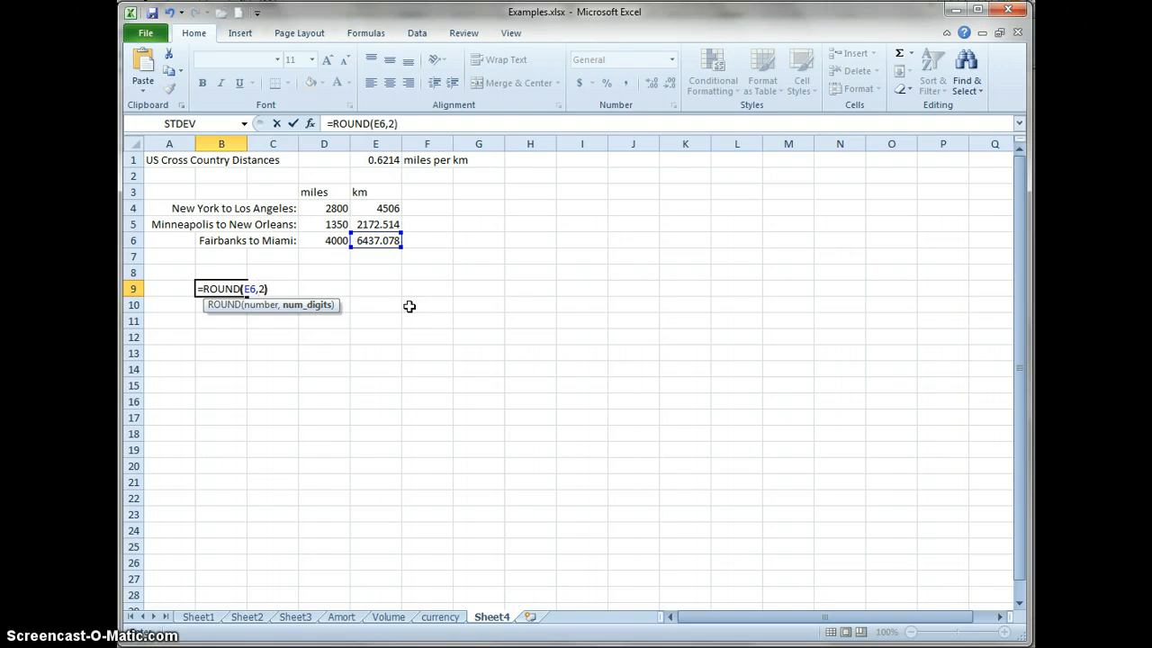
{"action": "key", "text": "Return"}
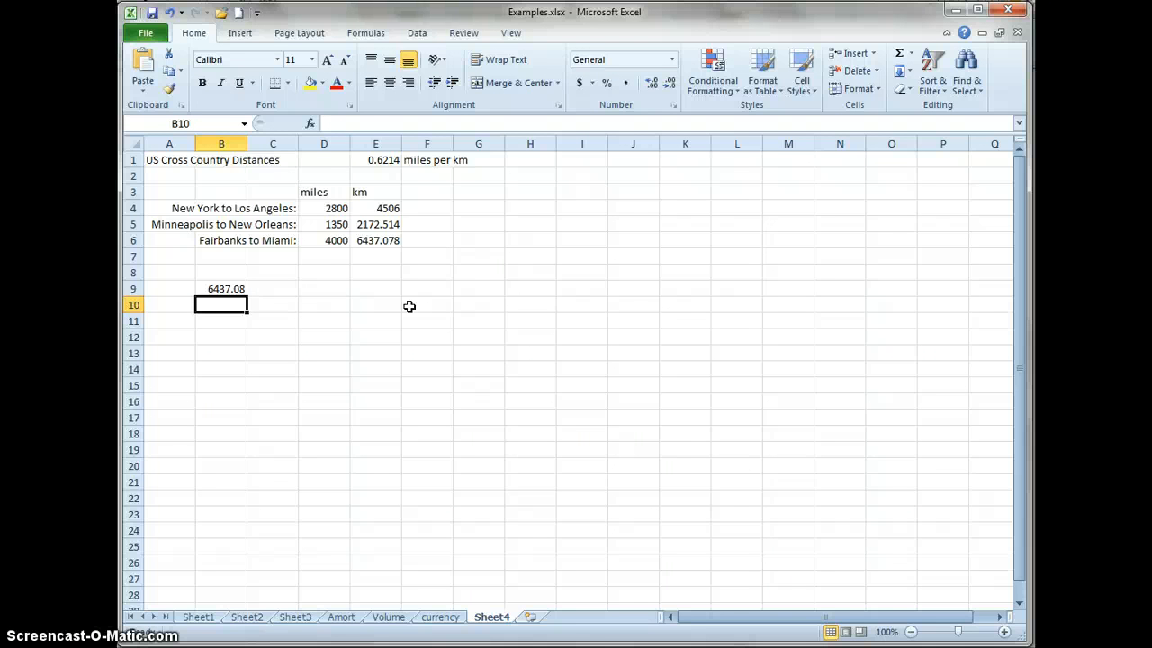
{"action": "left_click", "coordinate": [232, 290]}
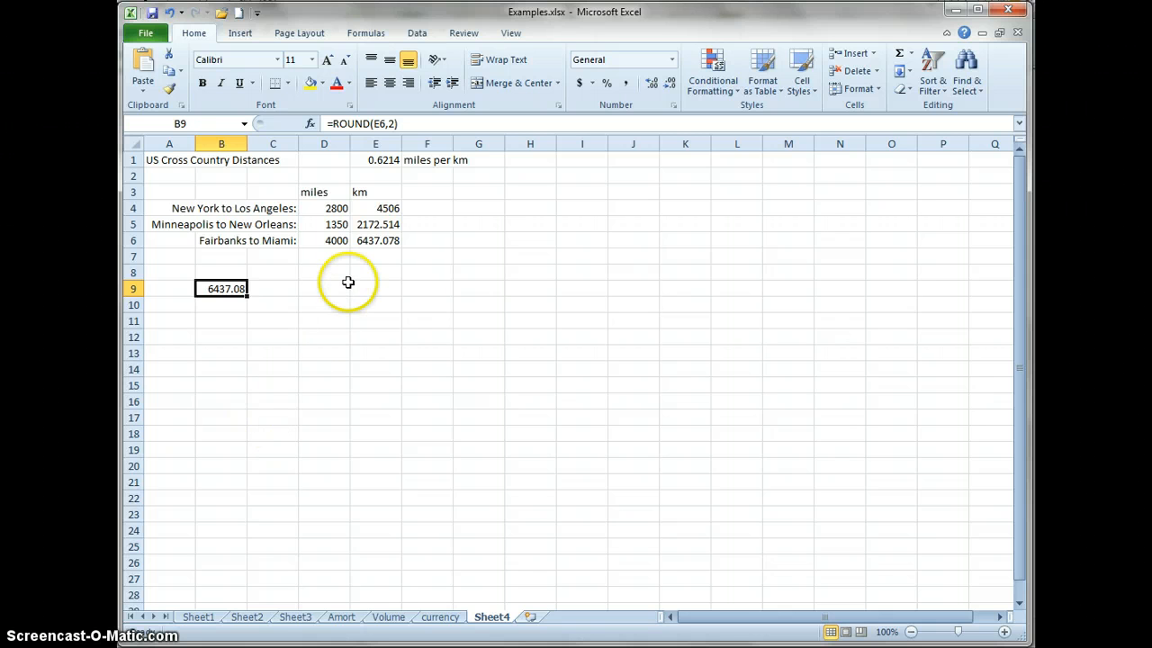
Step: Replace the formula in E4 with =ROUND(D4/$E$1,-2) to round to the nearest hundred, and fill it down through E6
{"action": "left_click", "coordinate": [376, 208]}
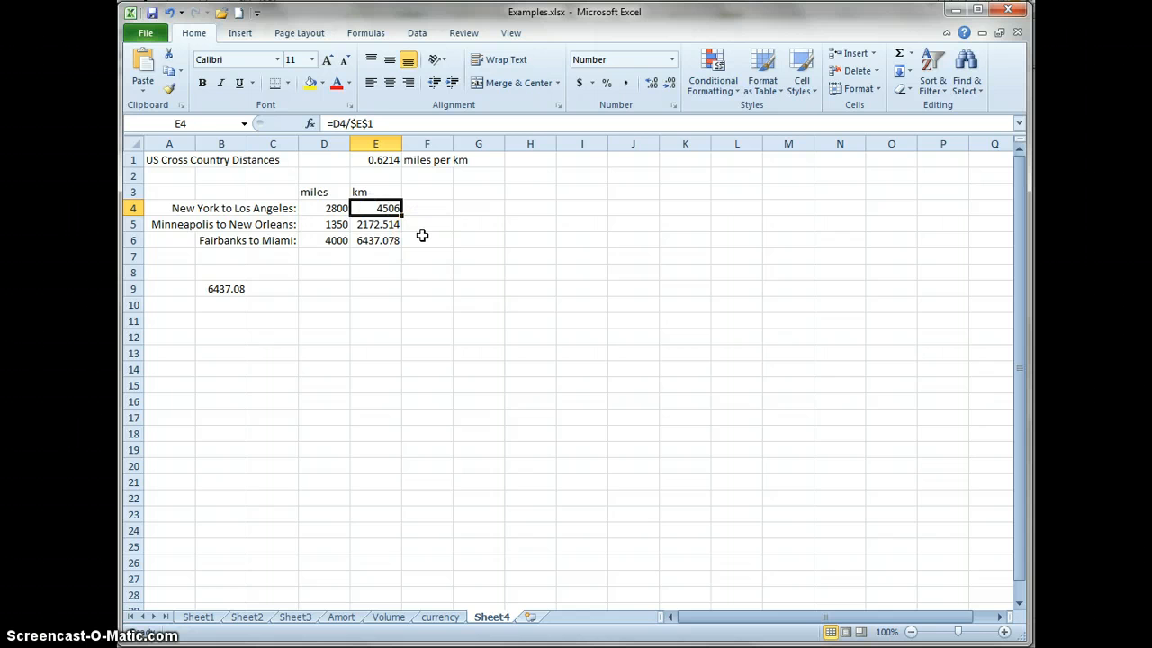
{"action": "type", "text": "=rp"}
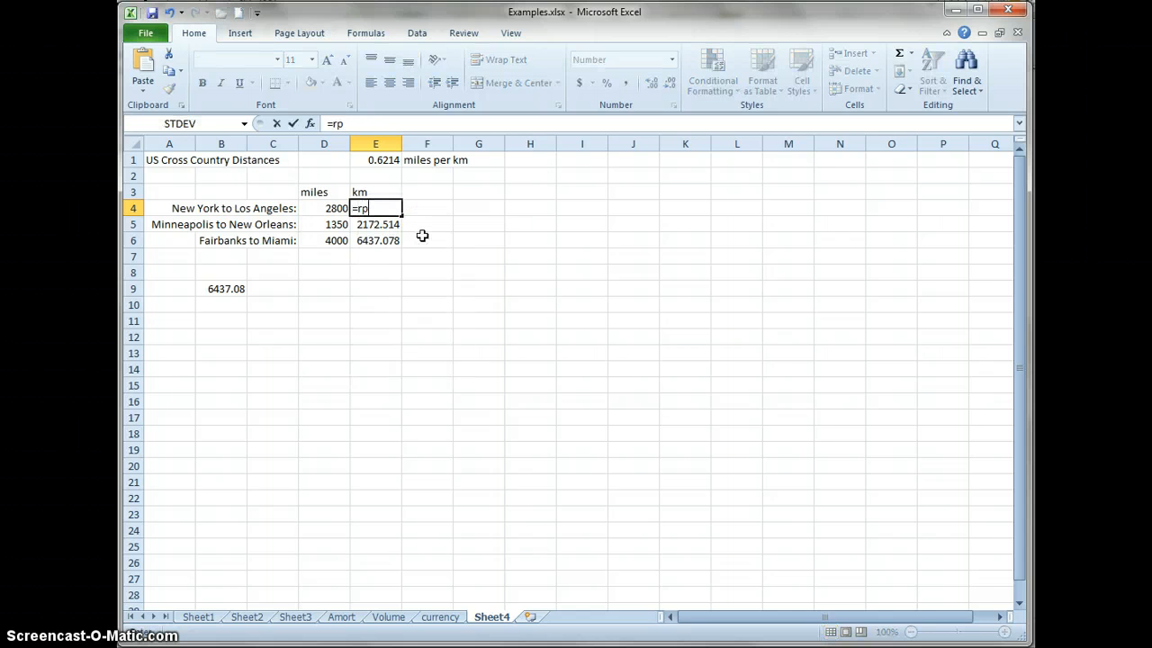
{"action": "key", "text": "BackSpace"}
{"action": "type", "text": "op"}
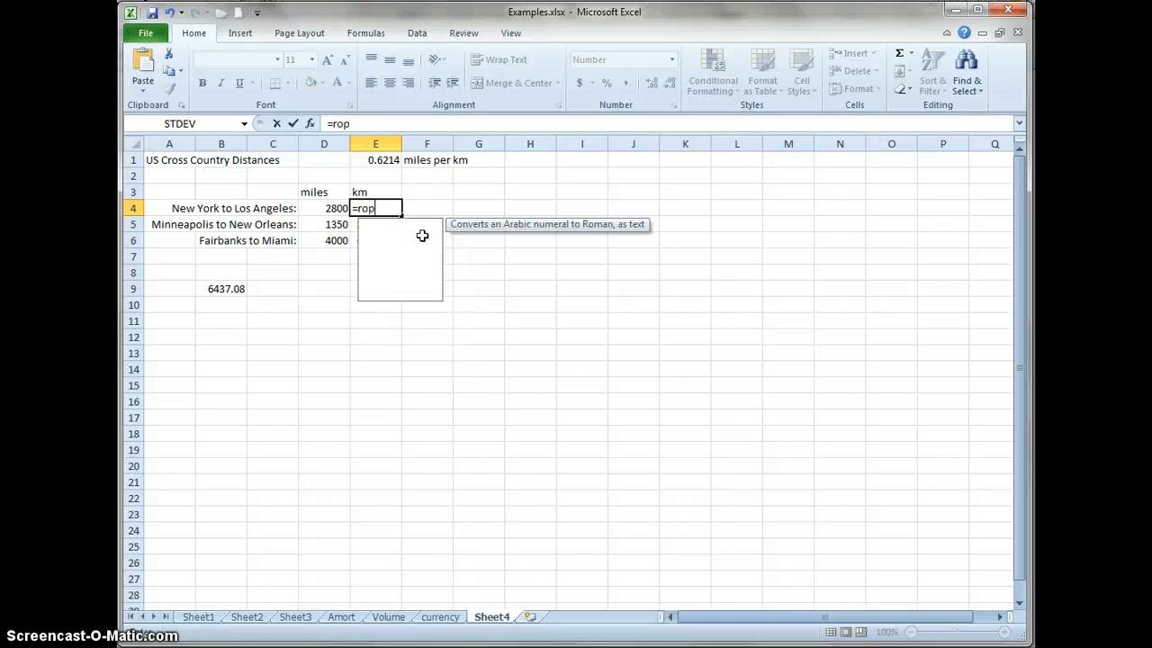
{"action": "key", "text": "BackSpace"}
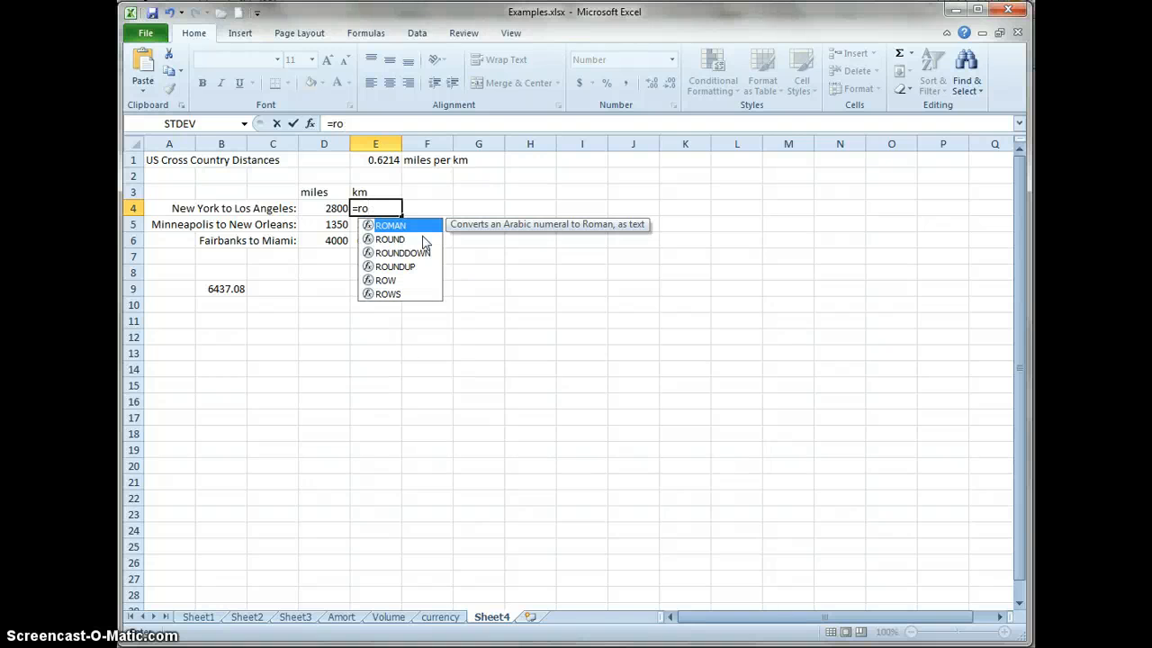
{"action": "type", "text": "u"}
{"action": "key", "text": "Tab"}
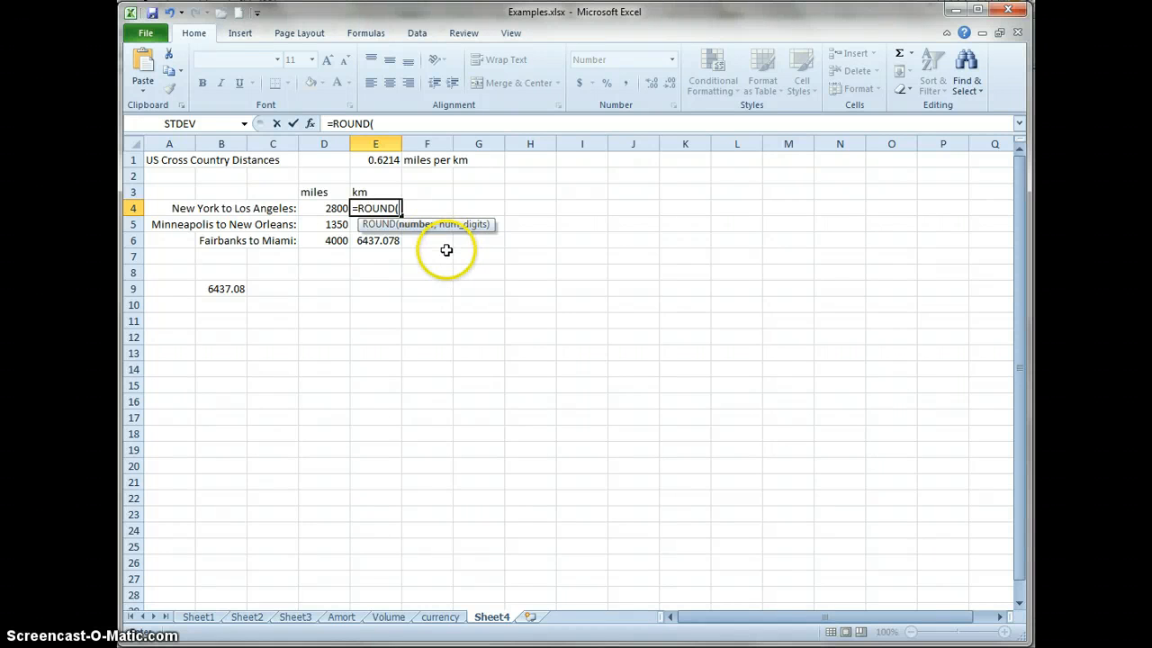
{"action": "left_click", "coordinate": [319, 207]}
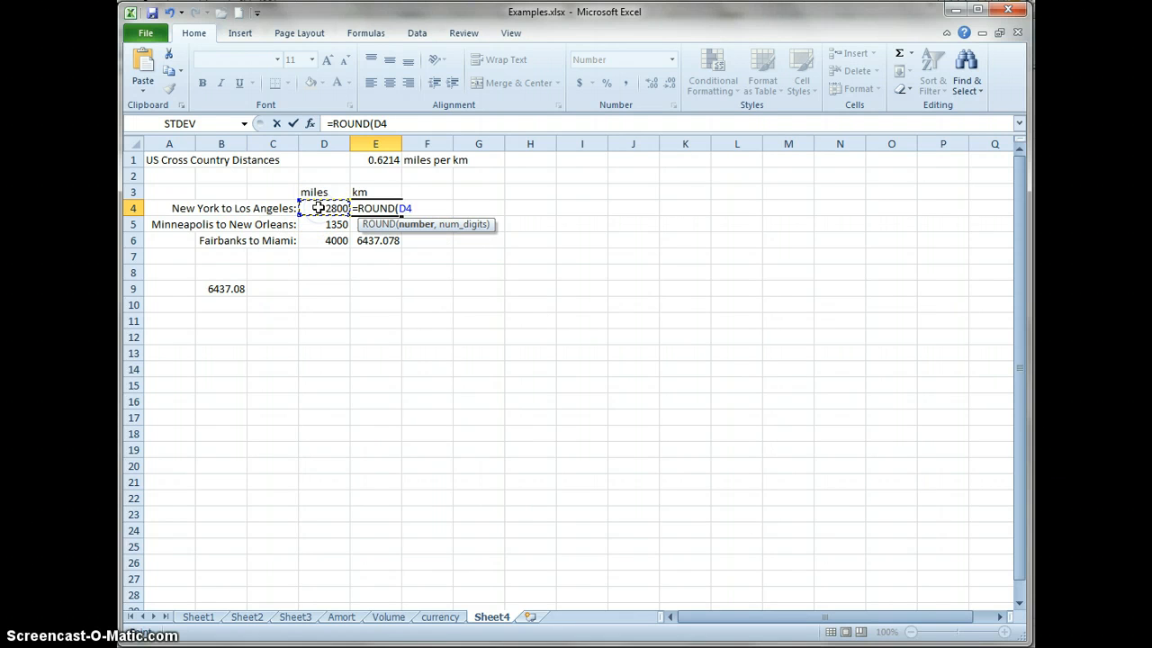
{"action": "type", "text": "/"}
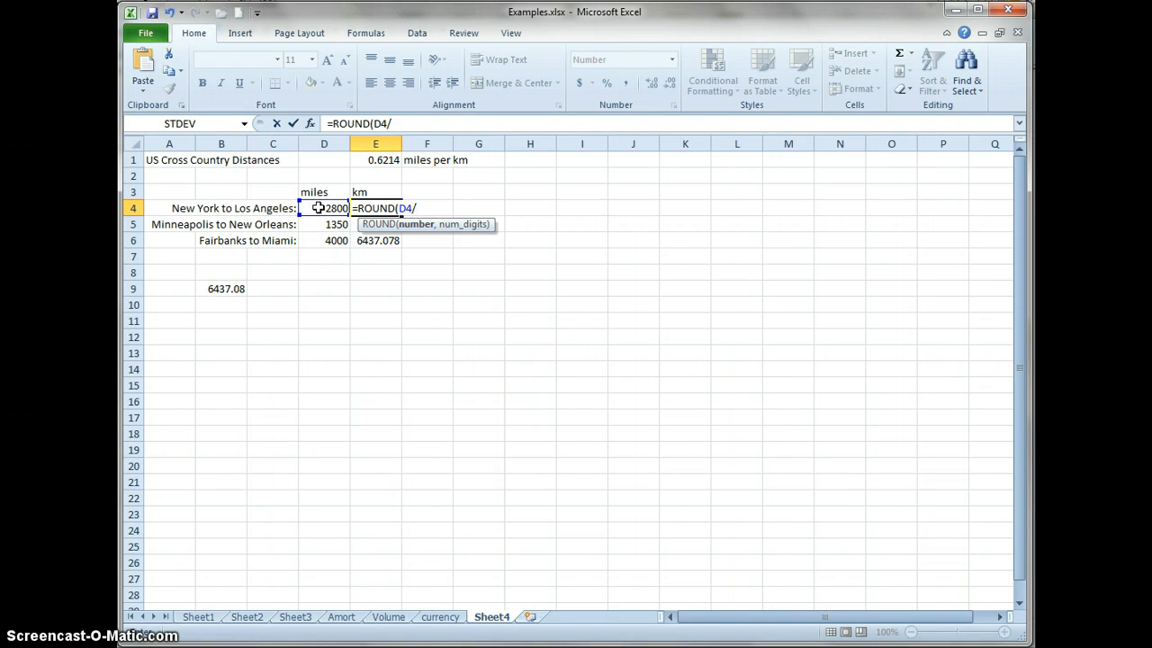
{"action": "left_click", "coordinate": [385, 159]}
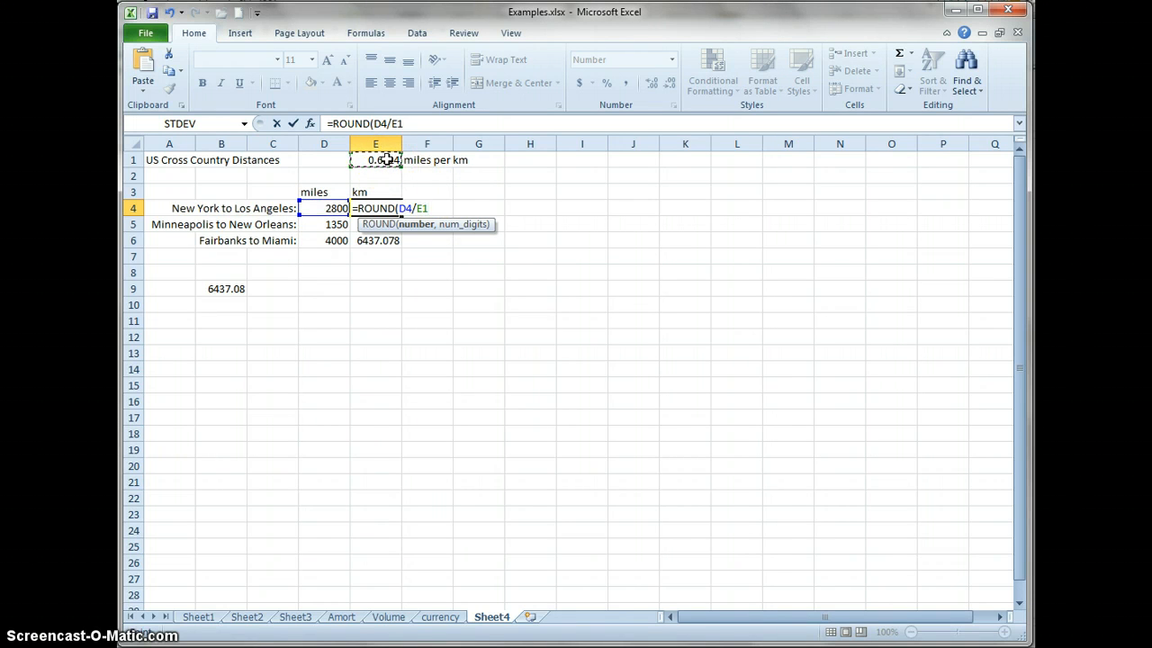
{"action": "key", "text": "F4"}
{"action": "type", "text": ","}
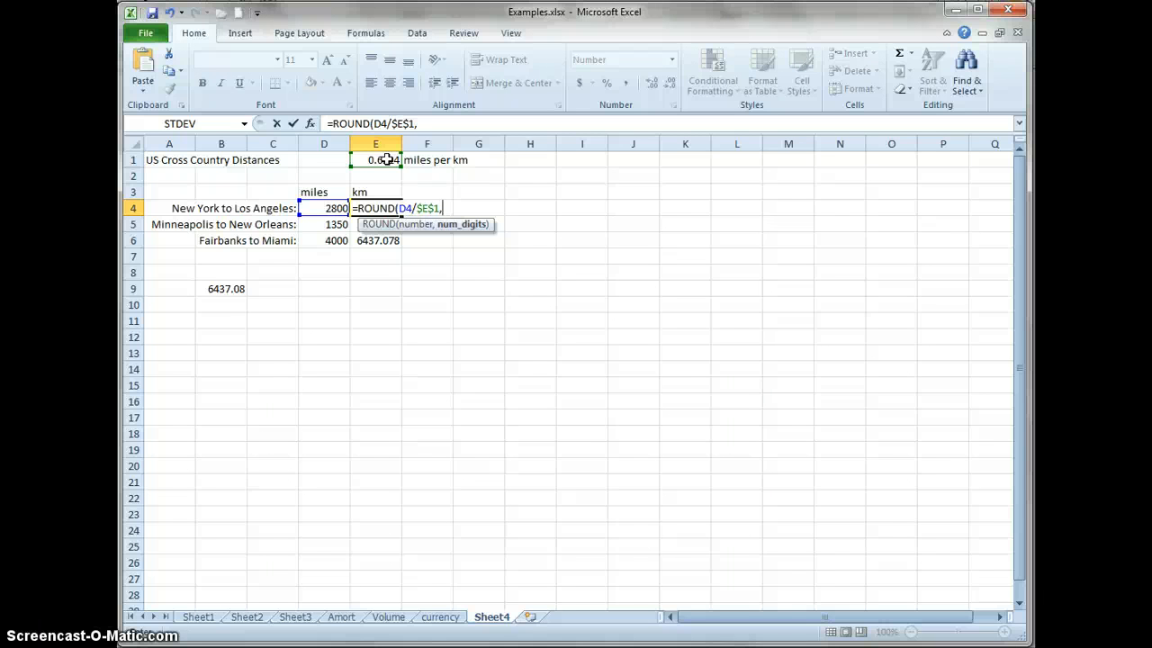
{"action": "type", "text": "-2)"}
{"action": "key", "text": "Return"}
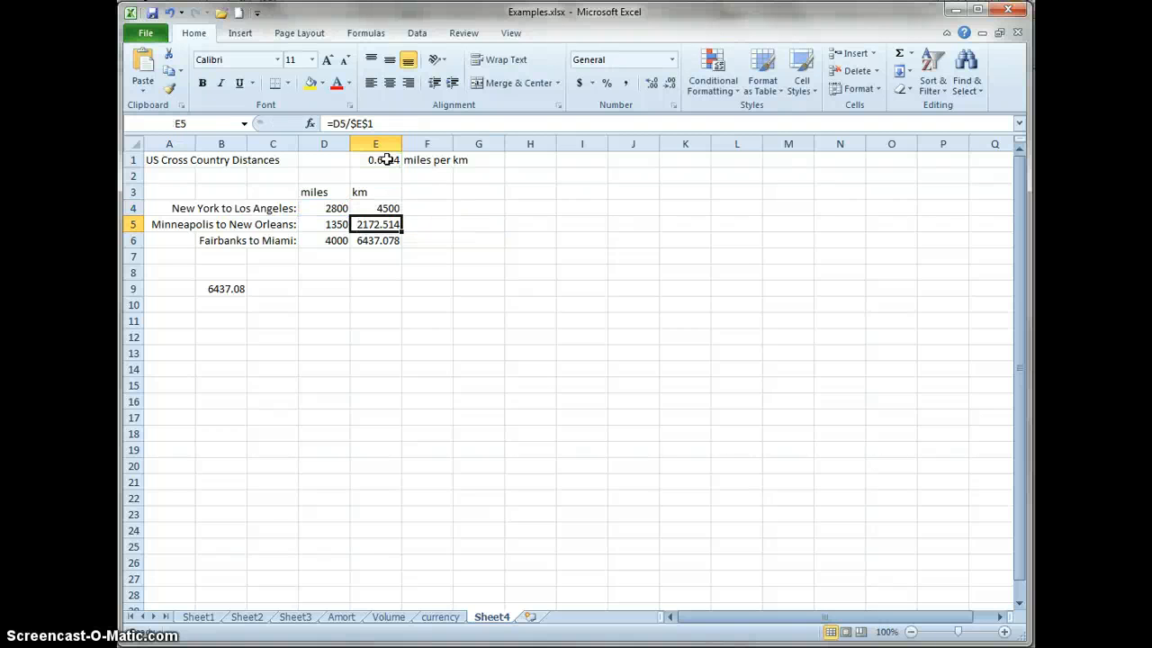
{"action": "left_click", "coordinate": [387, 209]}
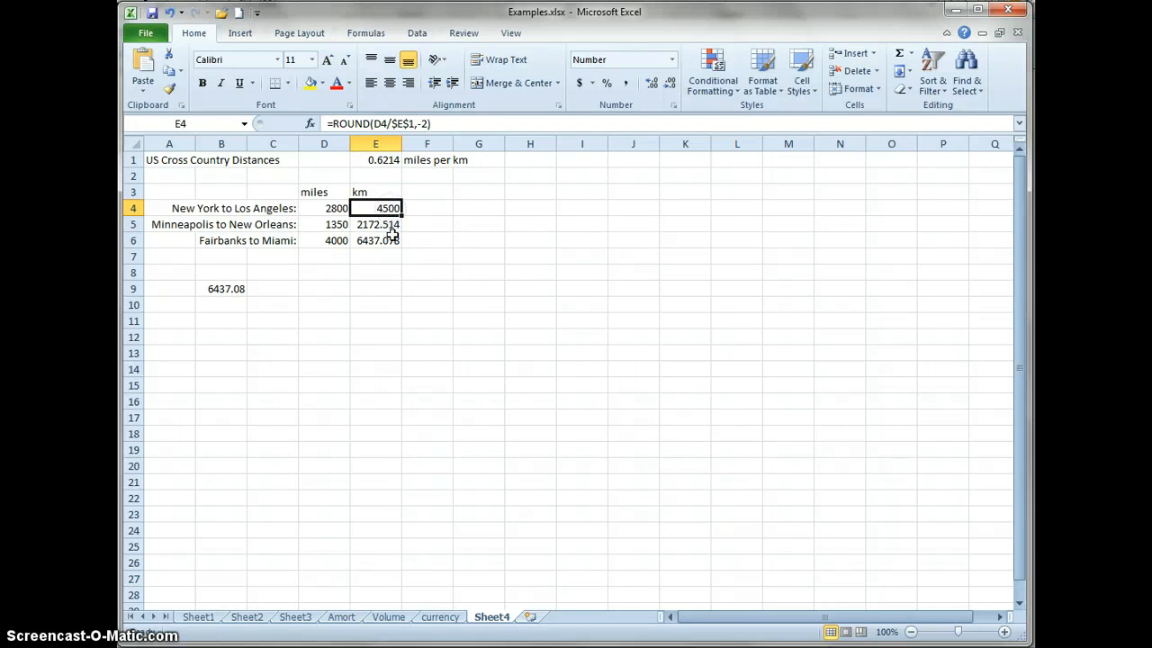
{"action": "left_click_drag", "start_coordinate": [402, 214], "coordinate": [396, 247]}
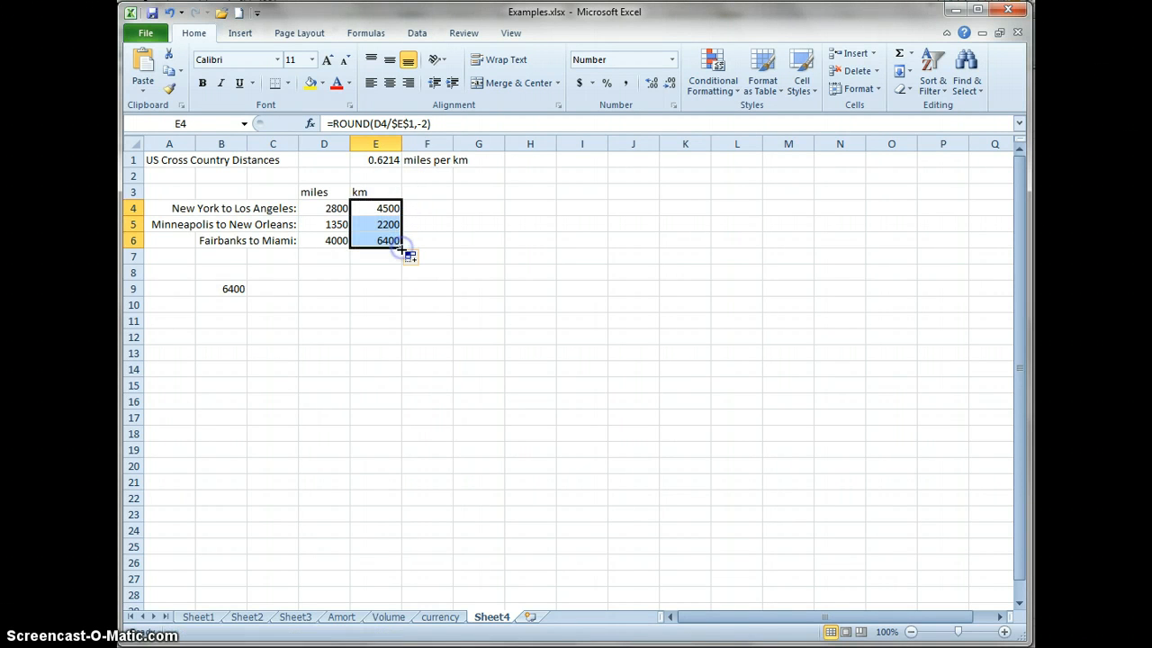